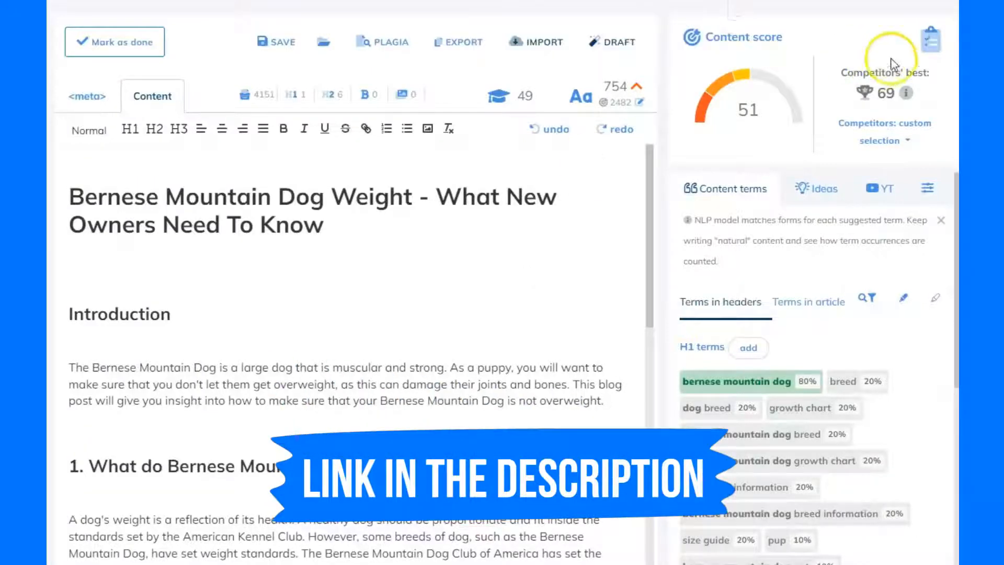
- Review the article's overall content score breakdown
left_click(930, 42)
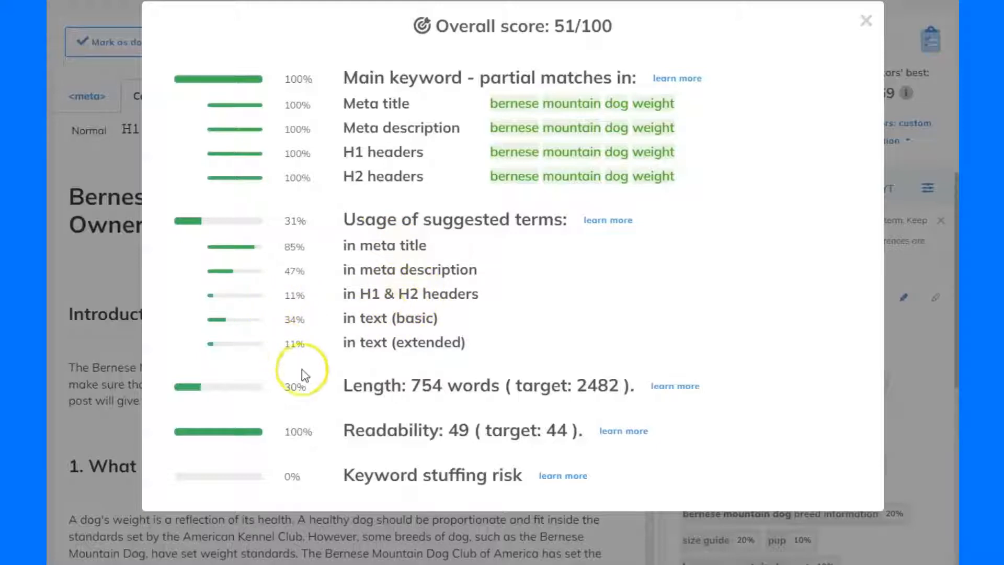
left_click(866, 21)
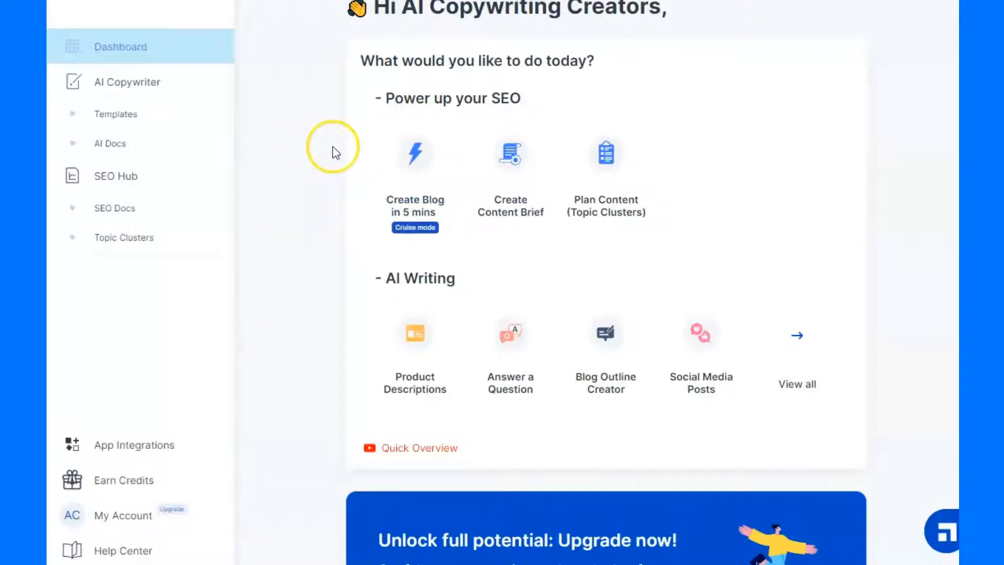
- Open the AI Copywriter's template collection from the dashboard
left_click(125, 115)
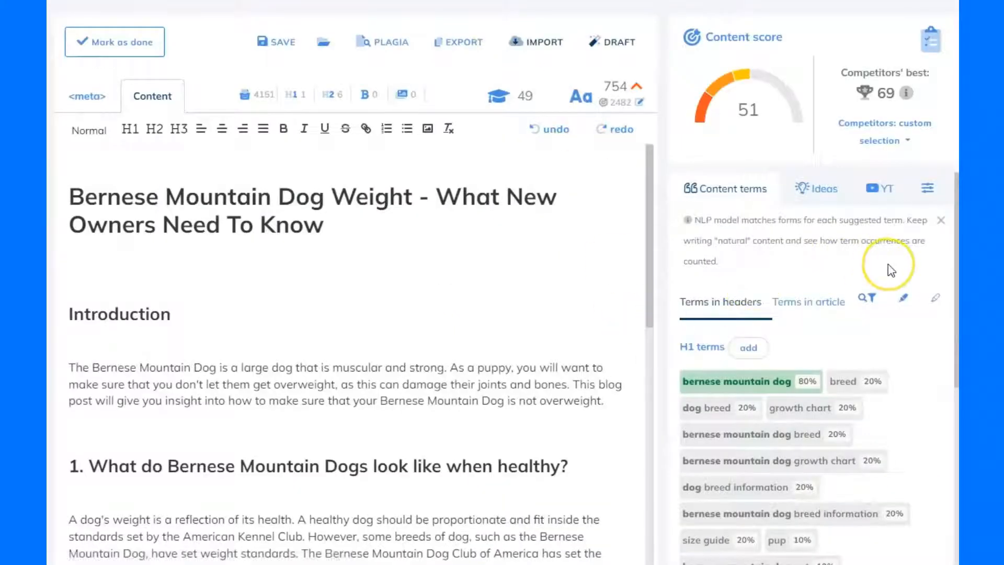
- Show the suggested content terms for the article body instead of the header terms
left_click(735, 190)
left_click(823, 308)
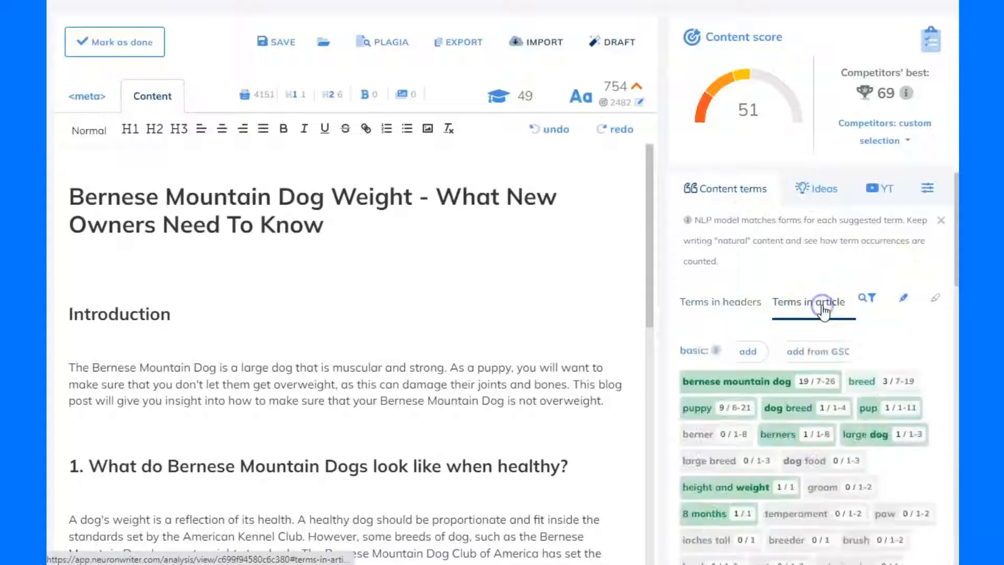
mouse_move(957, 207)
left_mouse_down()
mouse_move(957, 414)
mouse_move(955, 226)
left_mouse_up()
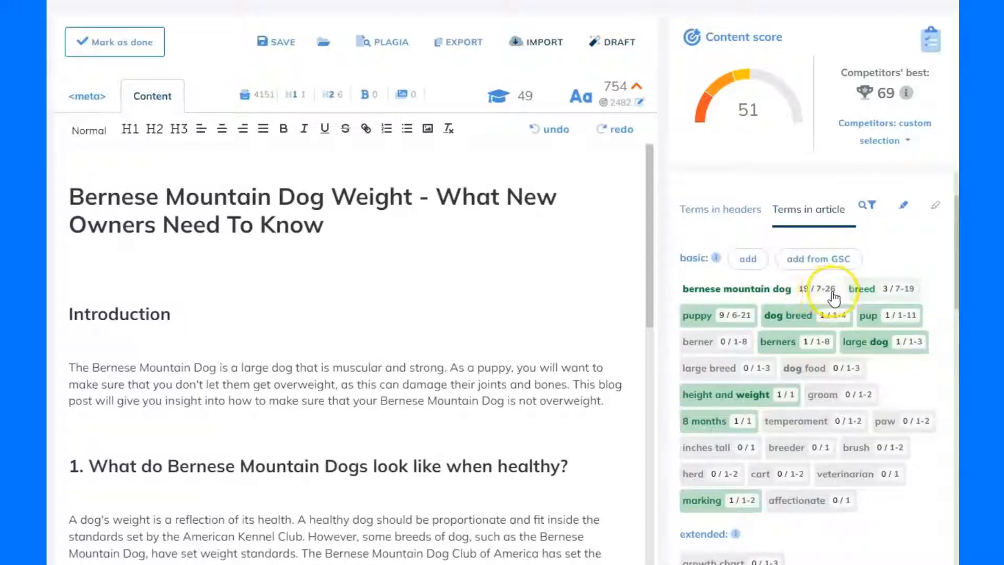
- Highlight every occurrence of the suggested term "bernese mountain dog" in the article text
left_click(780, 290)
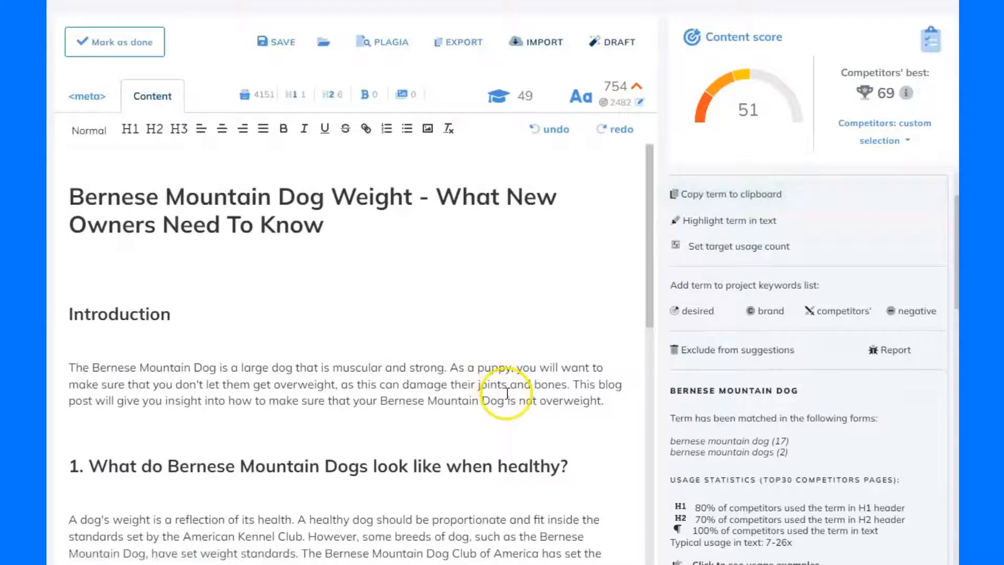
left_click(722, 226)
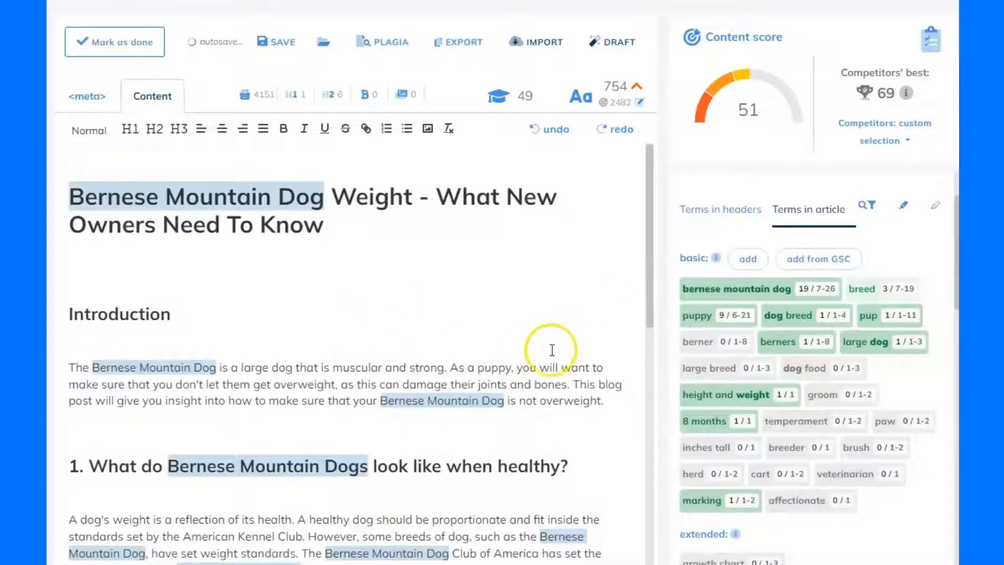
left_click(773, 292)
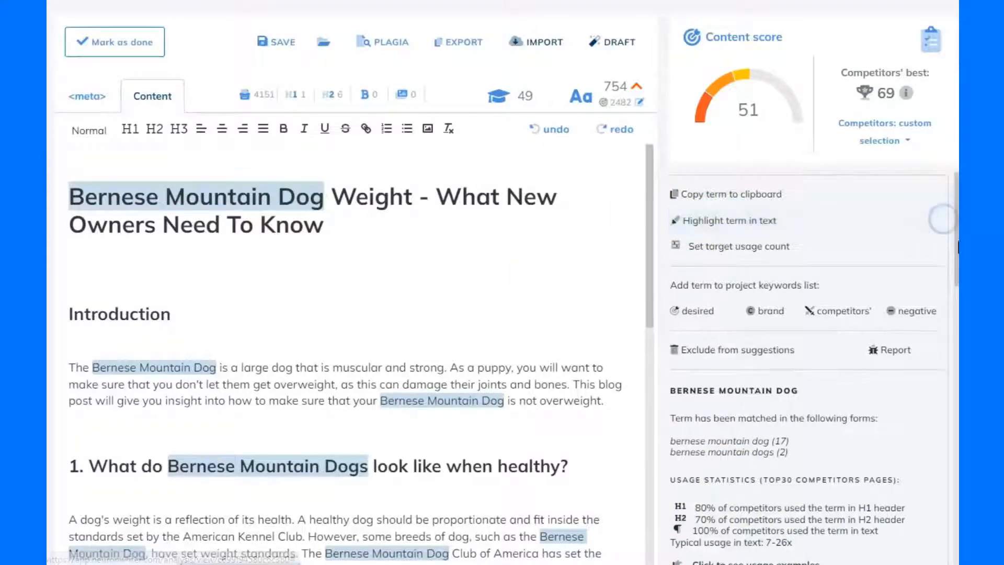
left_click(515, 293)
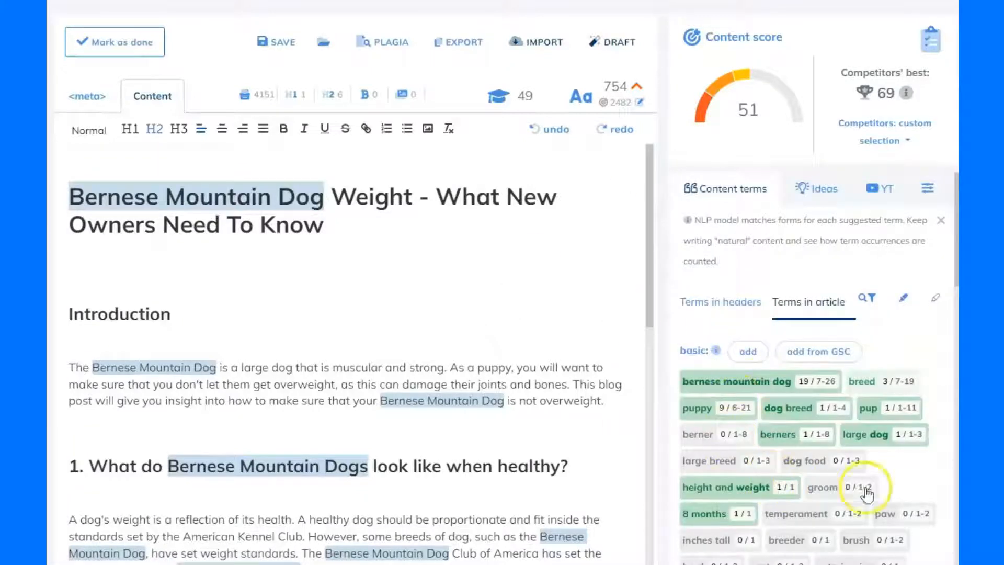
- Filter the suggested article terms to those marked "consider using more"
left_click(872, 306)
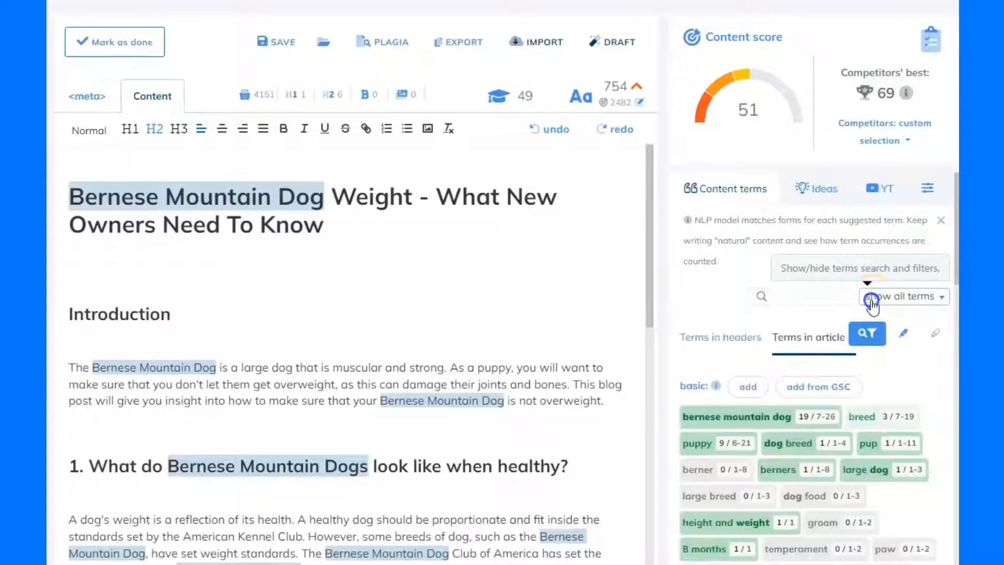
left_click(897, 296)
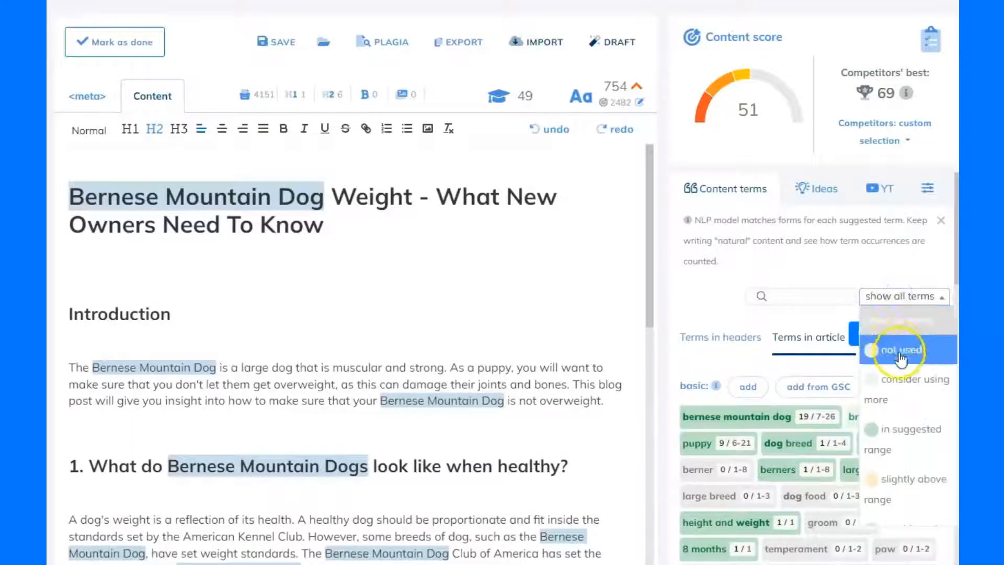
left_click(895, 449)
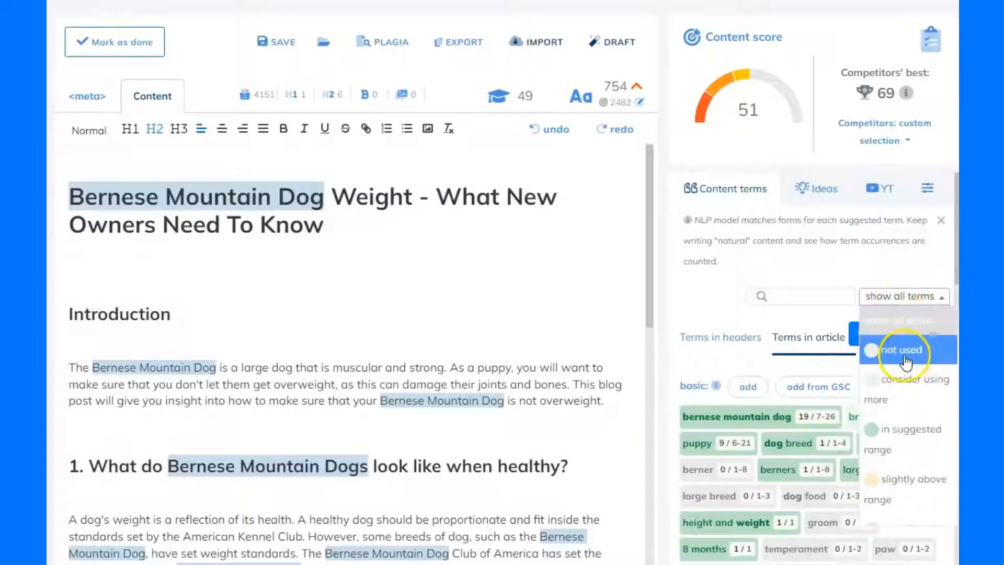
left_click(901, 381)
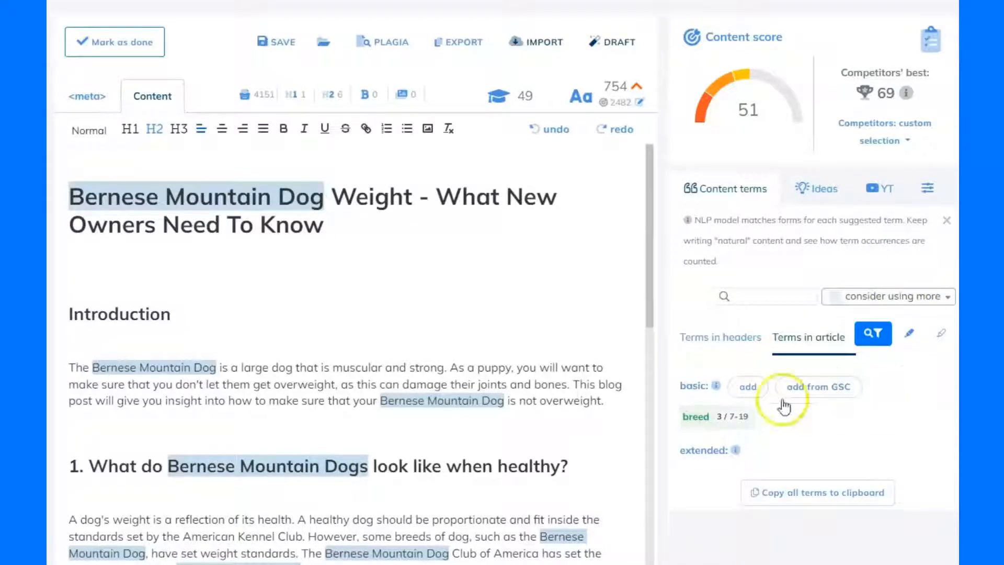
left_click(872, 328)
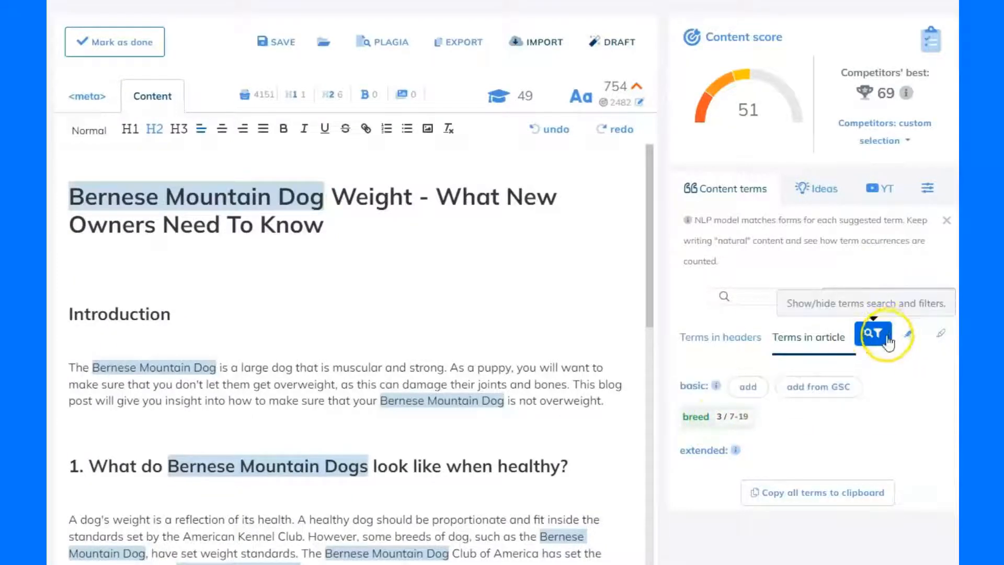
- Filter the suggested article terms to "not used" and look through the basic and extended lists
left_click(896, 295)
left_click(894, 313)
left_click(896, 296)
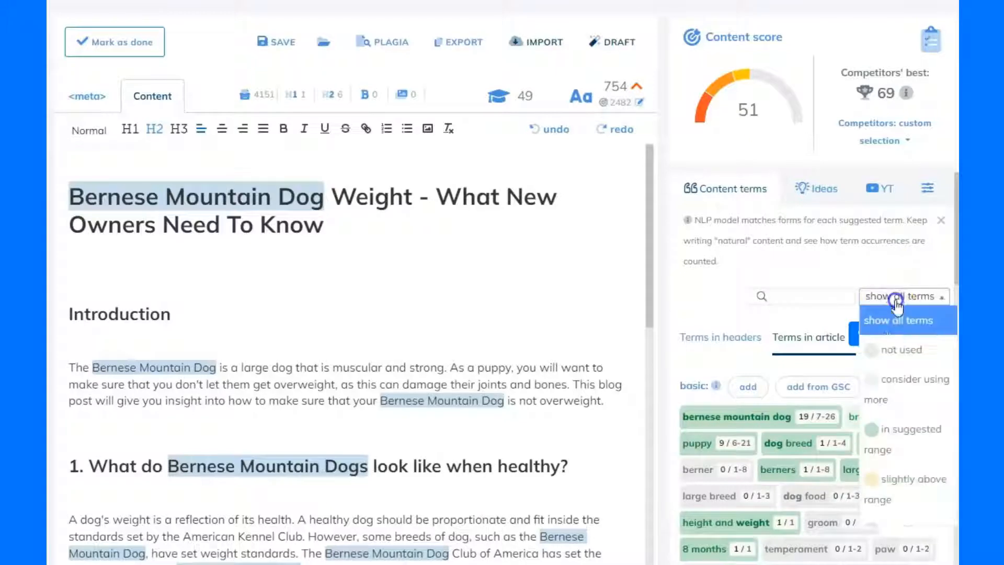
left_click(886, 347)
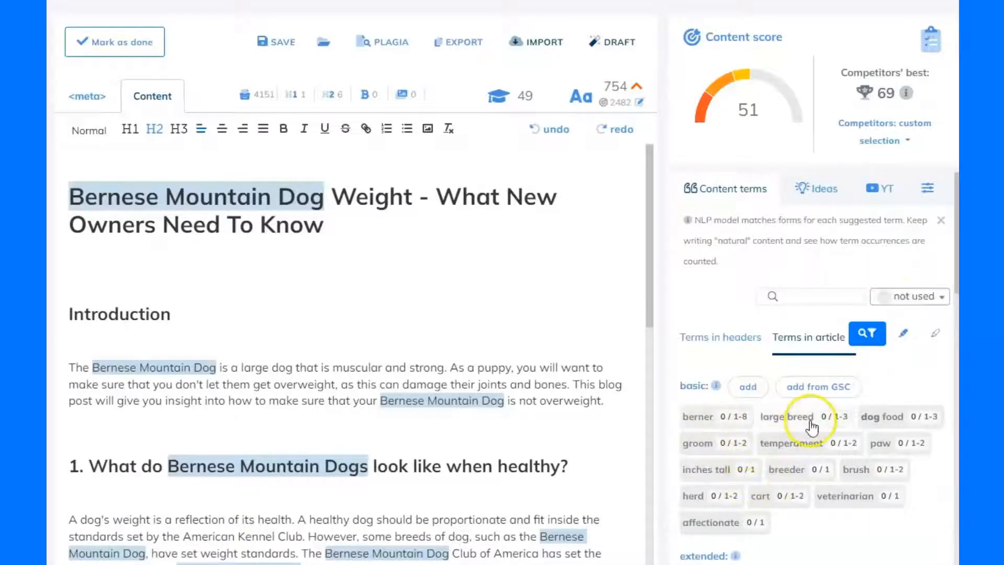
scroll(955, 219, "down", 4)
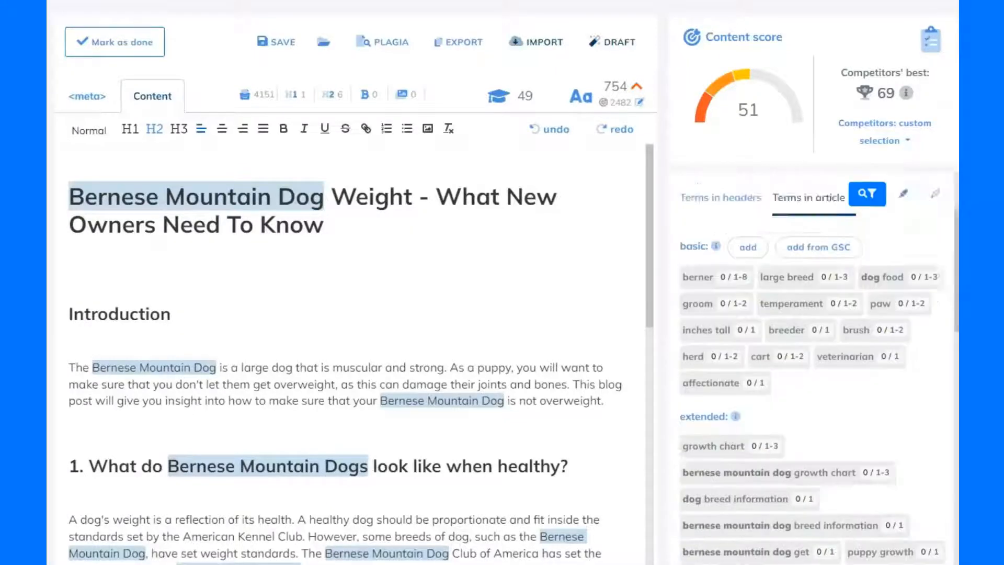
scroll(955, 218, "up", 1)
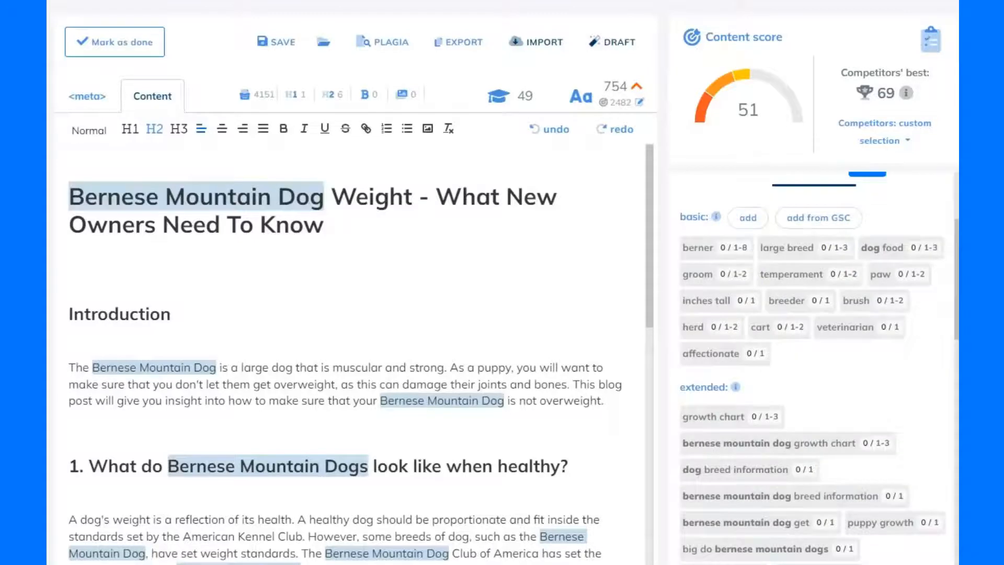
- Check the score breakdown for suggested-term usage and the explanations of the basic and extended terms
left_click(929, 38)
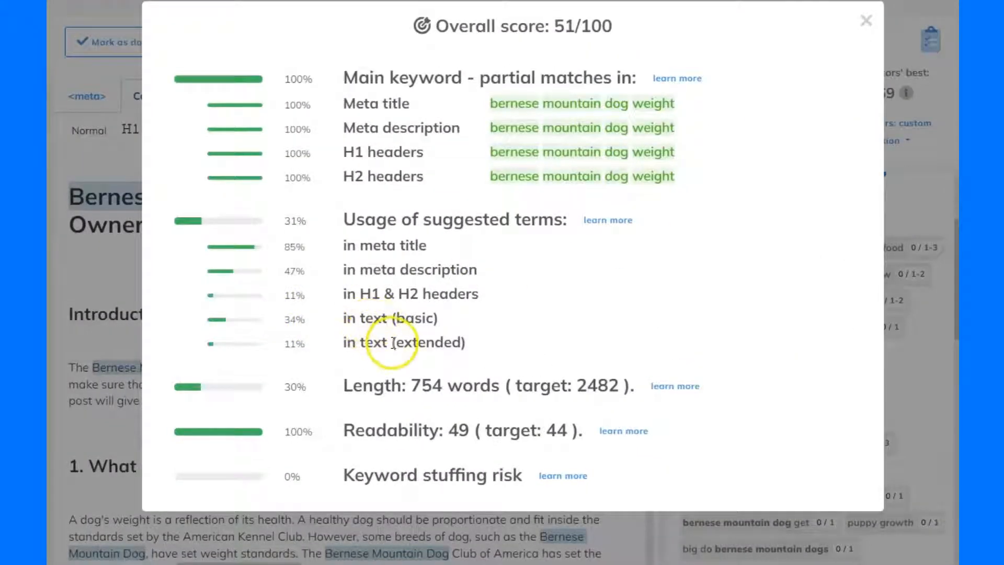
left_click(865, 21)
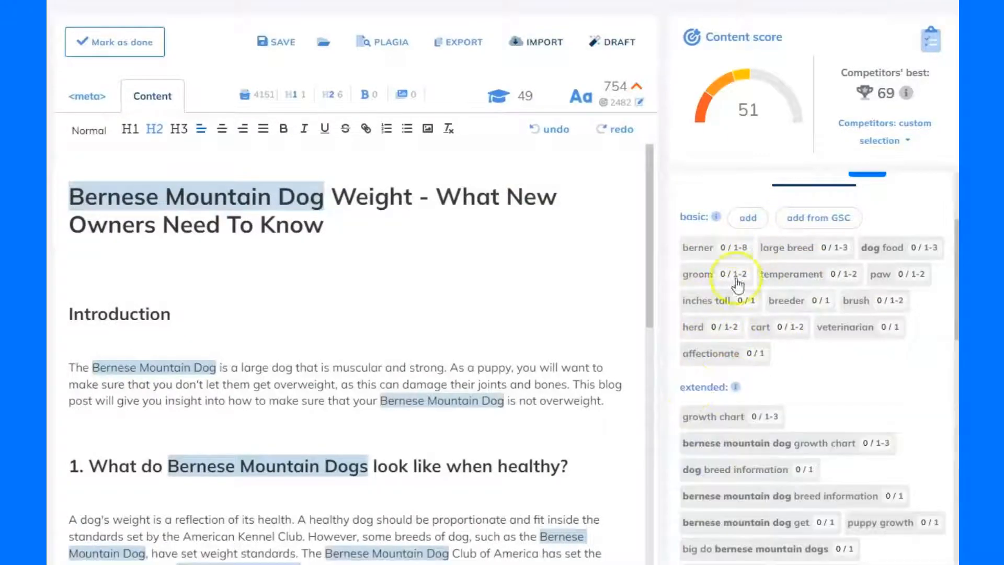
mouse_move(718, 220)
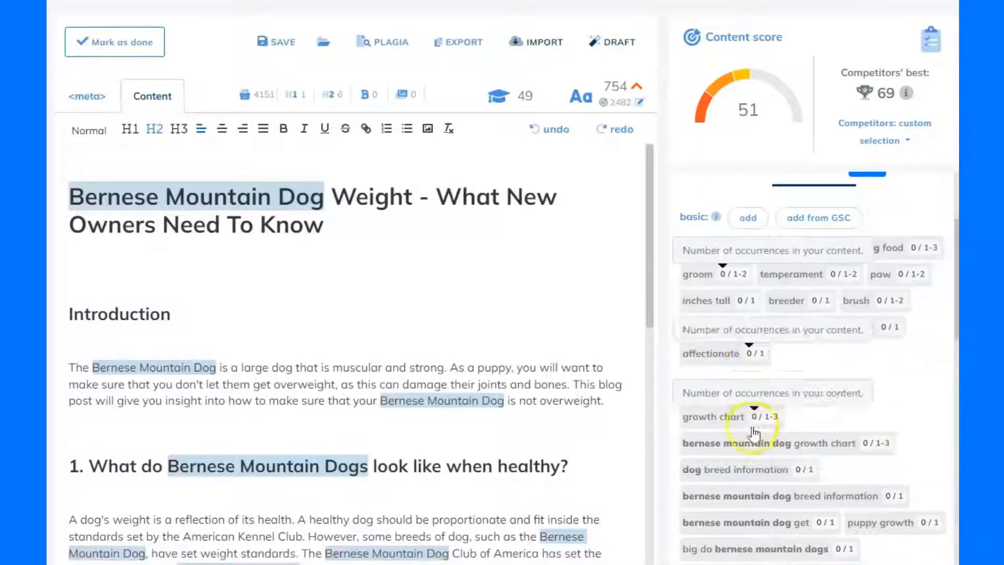
mouse_move(738, 393)
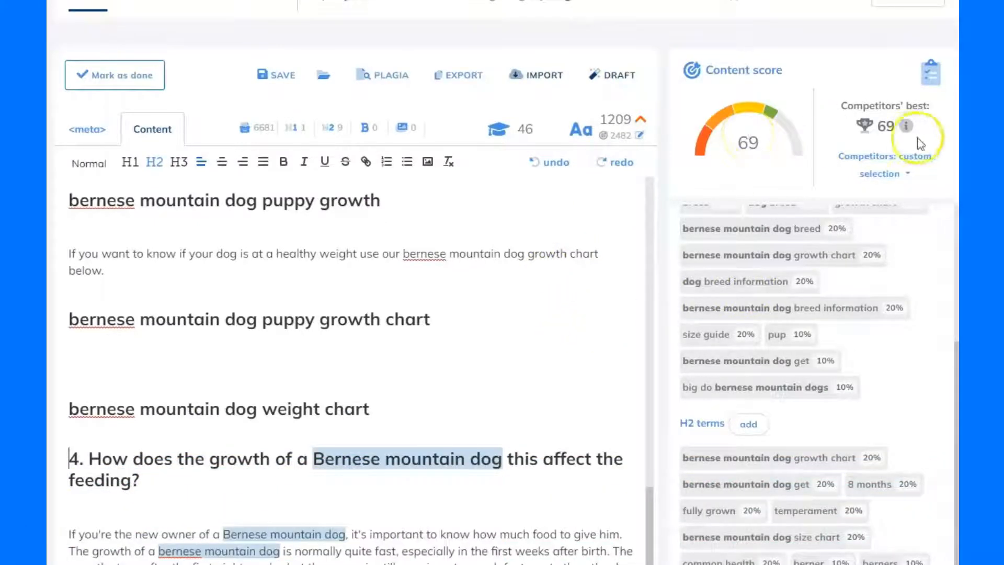
- Review the expanded article's score breakdown and the details of the competitors' best score
left_click(931, 73)
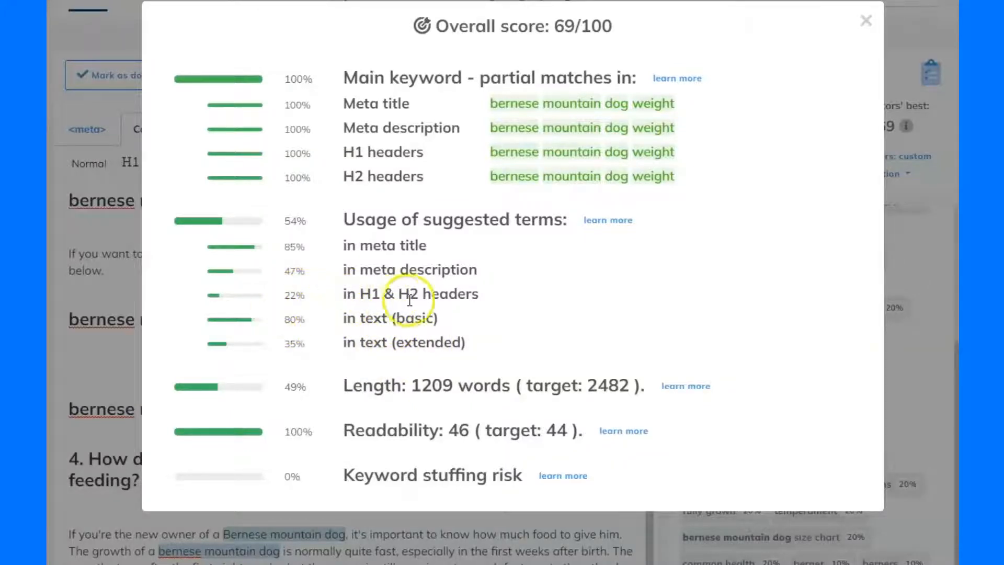
left_click(867, 22)
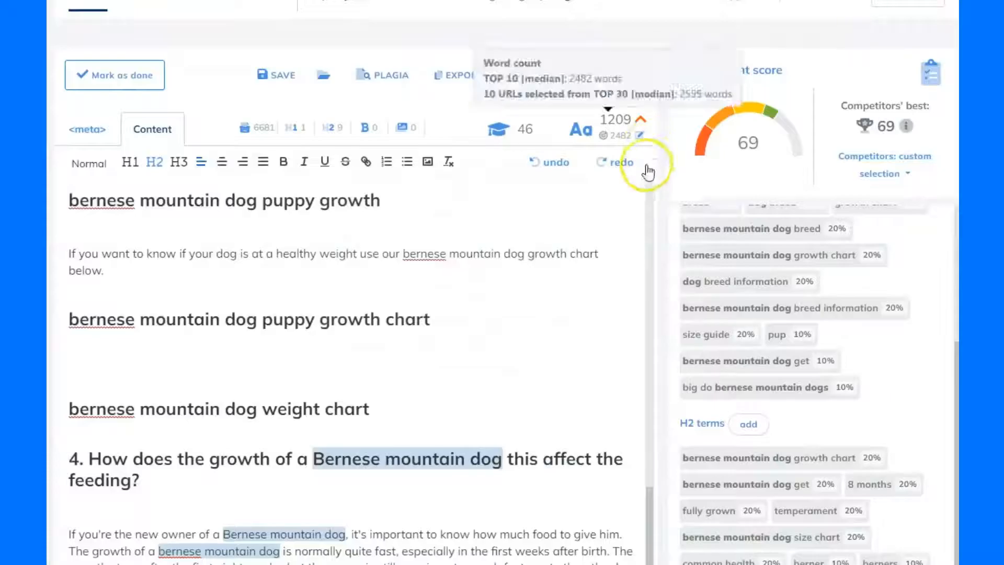
mouse_move(903, 128)
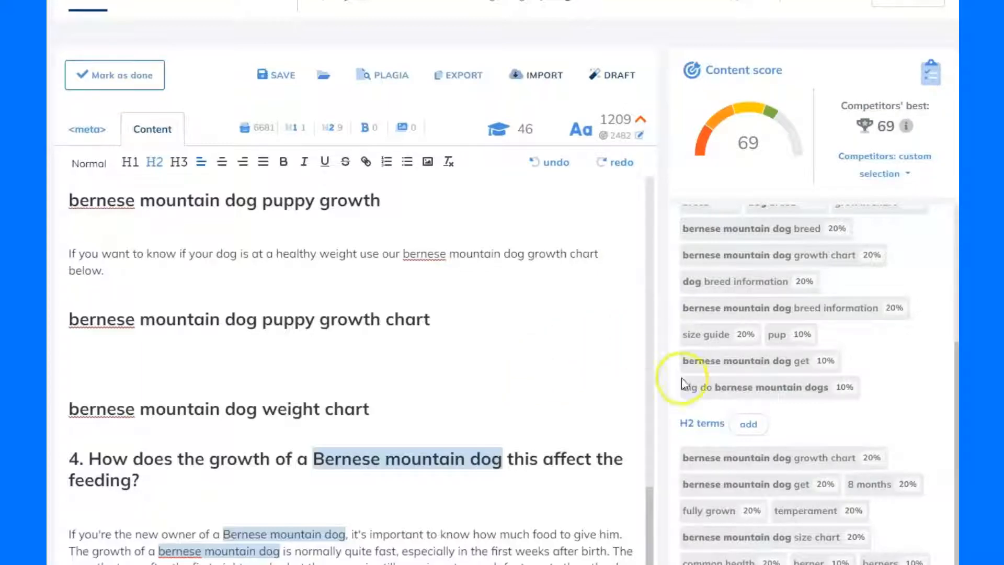
- Insert an empty line below the "bernese mountain dog weight chart" heading
left_click_drag(649, 504, 644, 171)
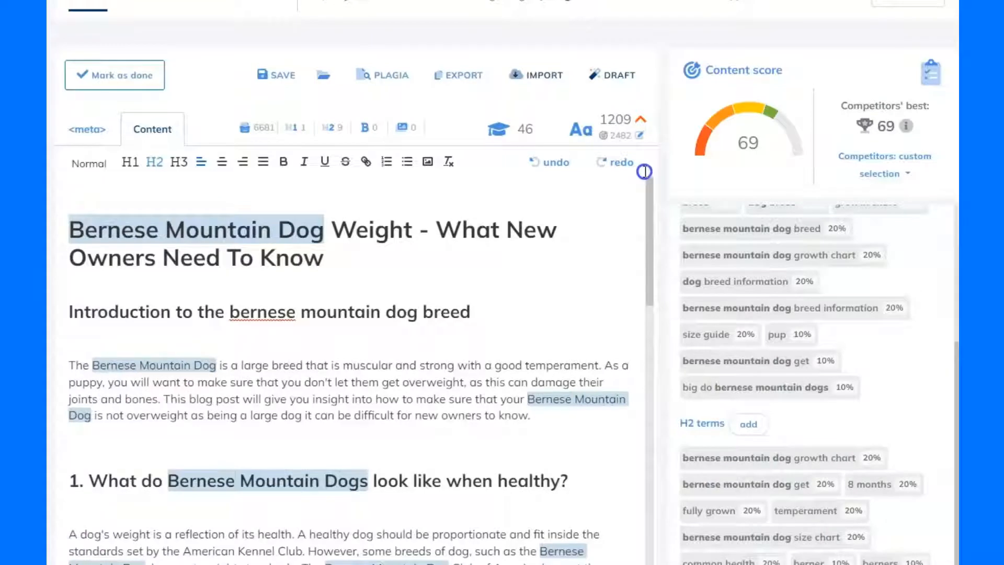
mouse_move(627, 137)
left_click_drag(650, 240, 659, 365)
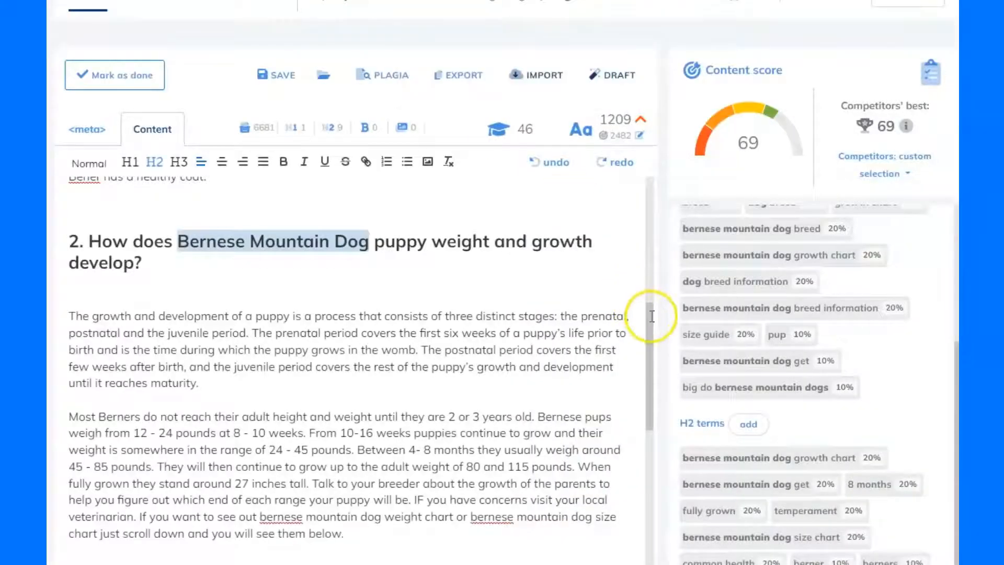
left_click_drag(650, 314, 639, 497)
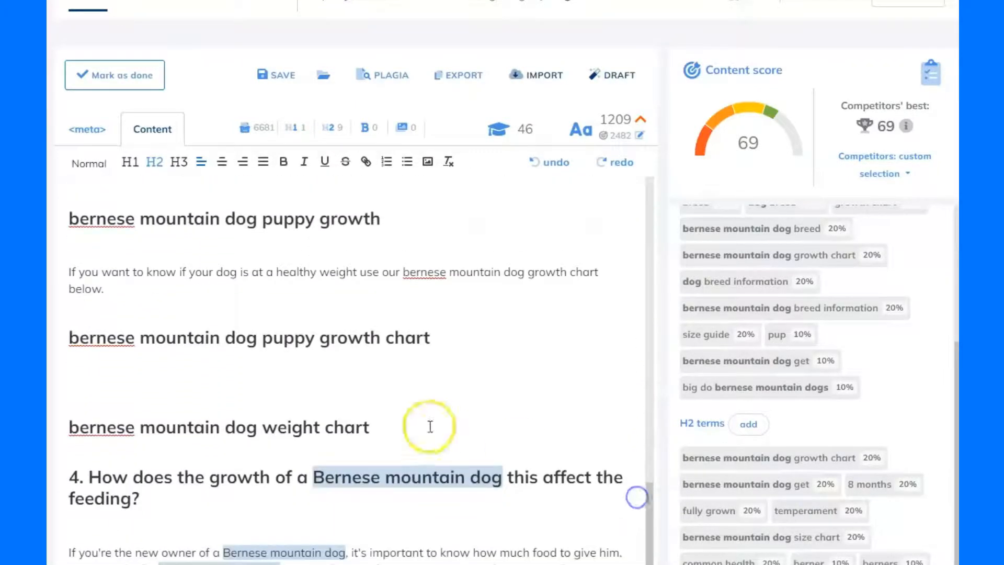
left_click(405, 425)
key("Return")
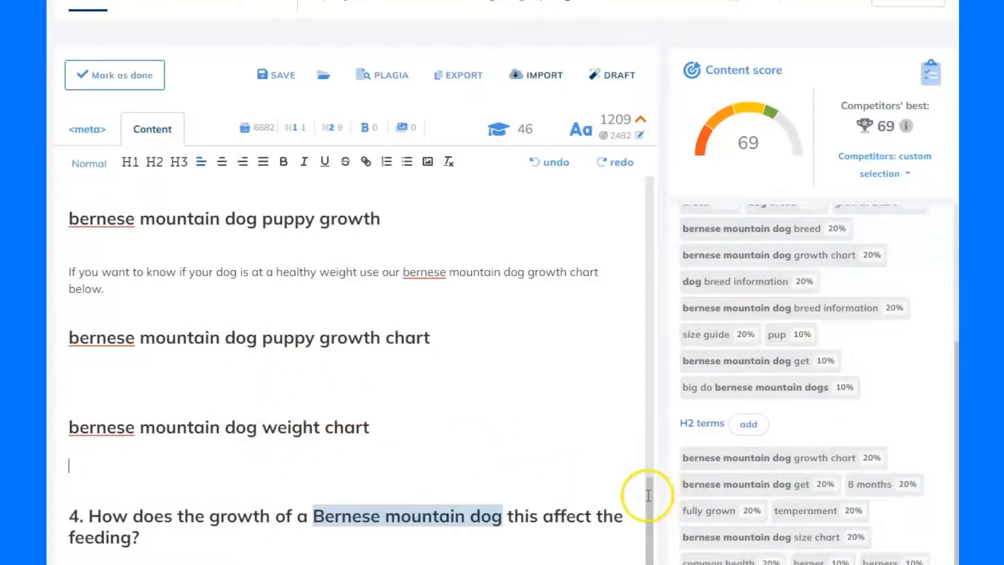
left_click_drag(650, 495, 650, 179)
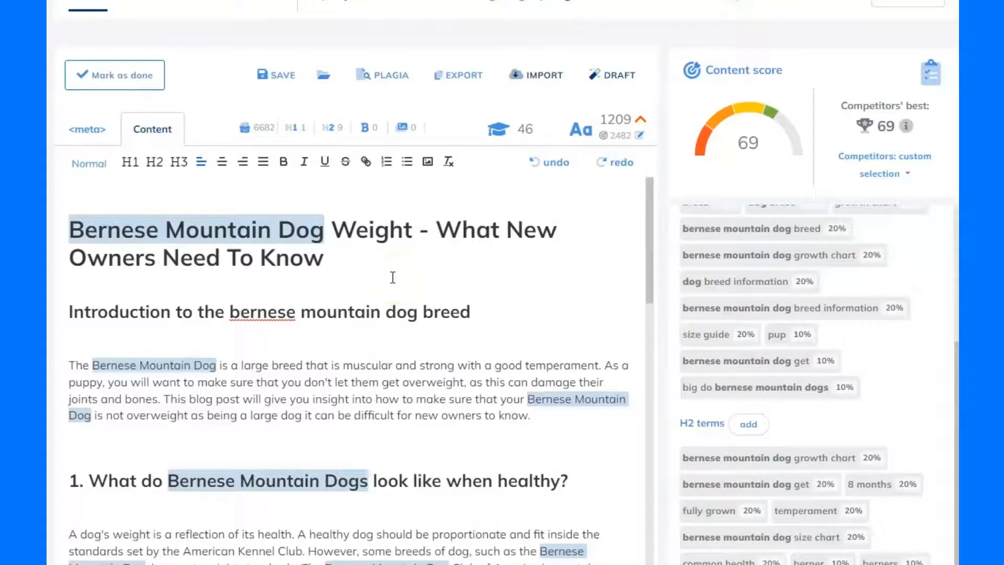
left_click(368, 399)
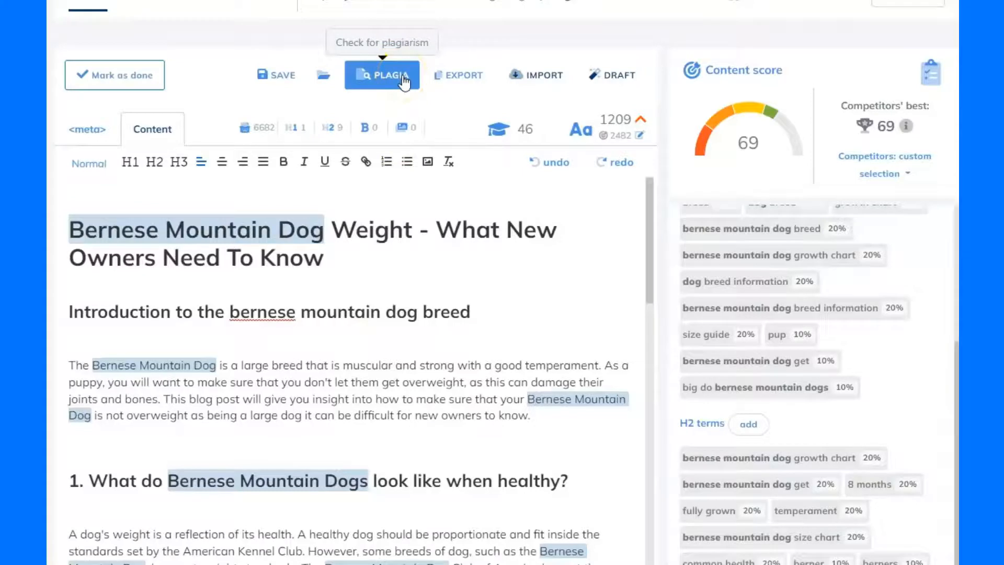
left_click(386, 82)
left_click(385, 84)
left_click(400, 81)
left_click(345, 251)
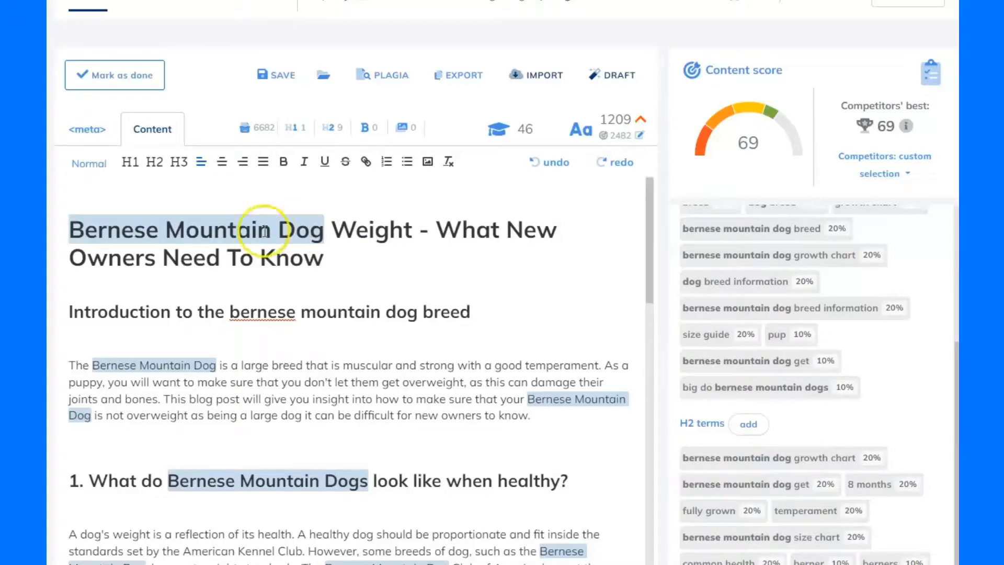
left_click(240, 264)
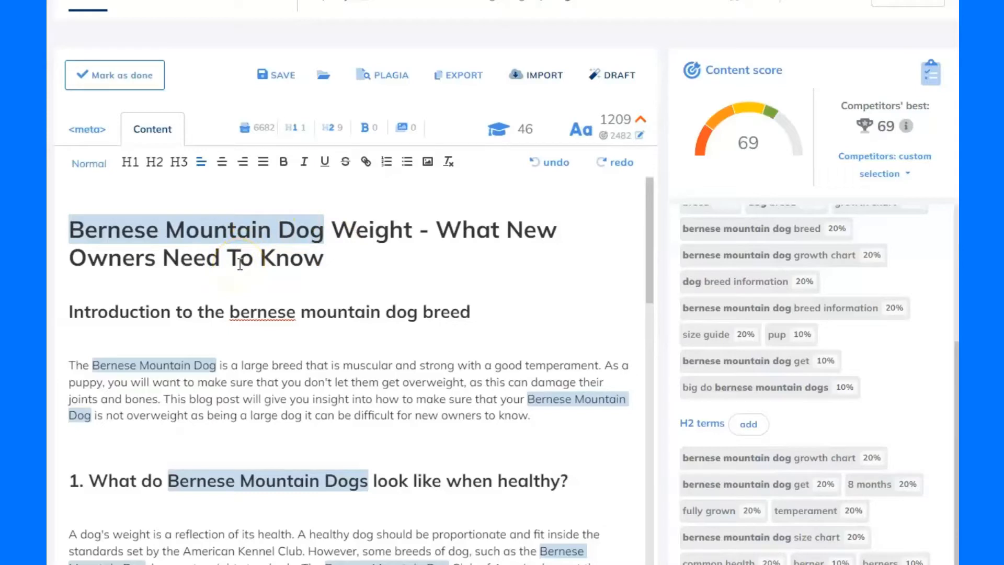